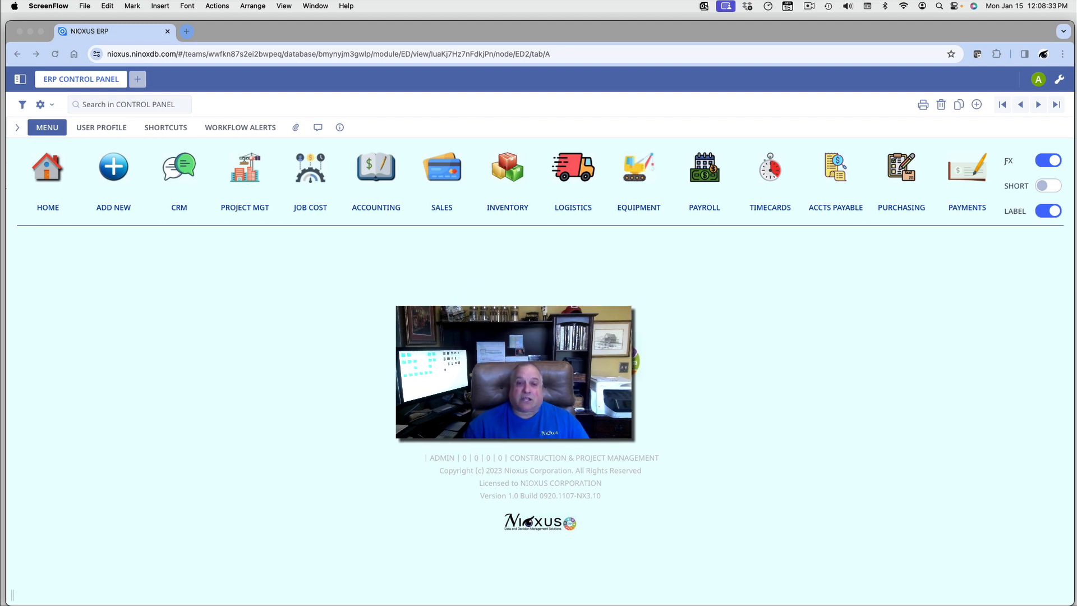
Step: Open All Inventory and scroll through the 23-item Serialized Inventory table
left_click(503, 170)
left_click(503, 170)
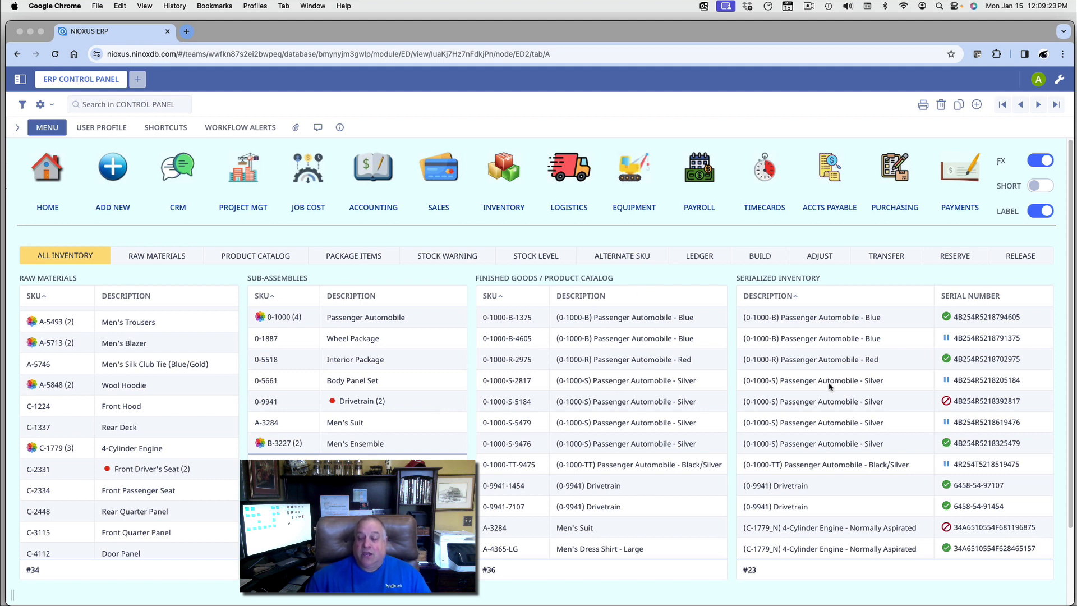
scroll(829, 386, "down", 10)
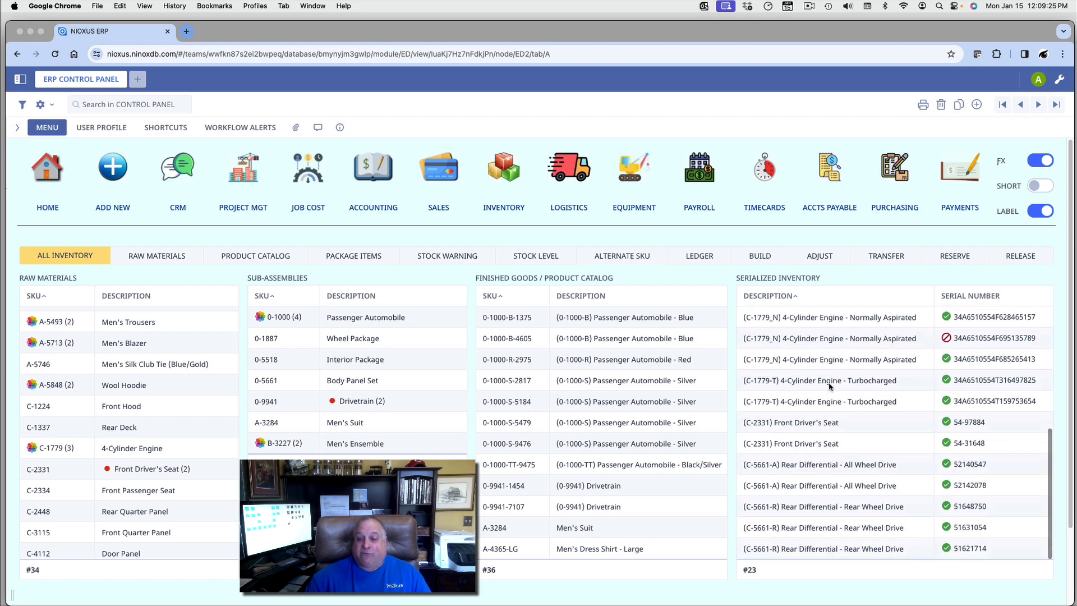
scroll(829, 386, "up", 10)
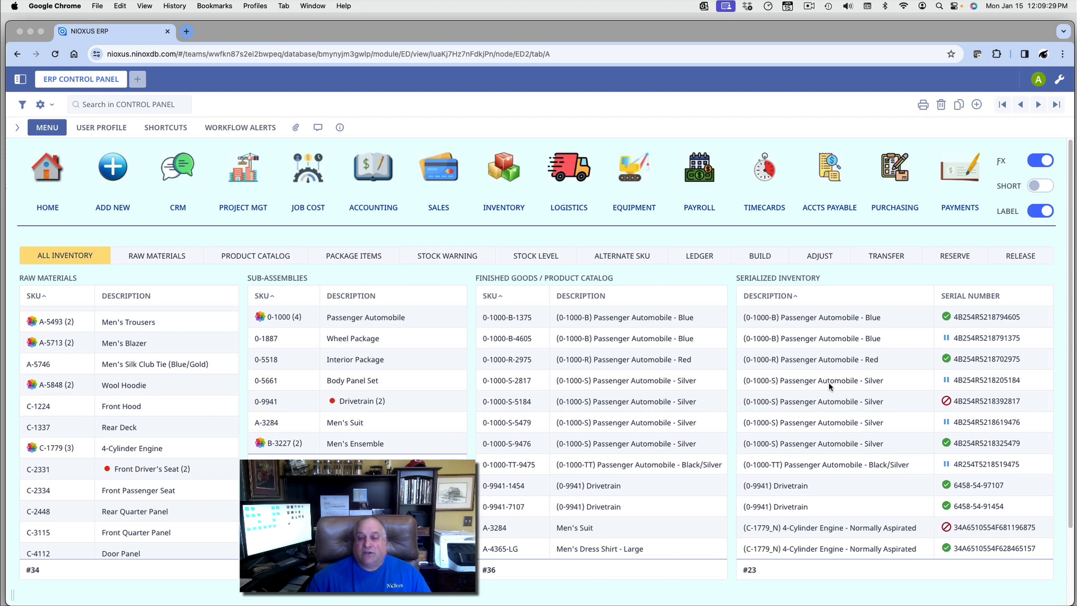
scroll(829, 386, "down", 10)
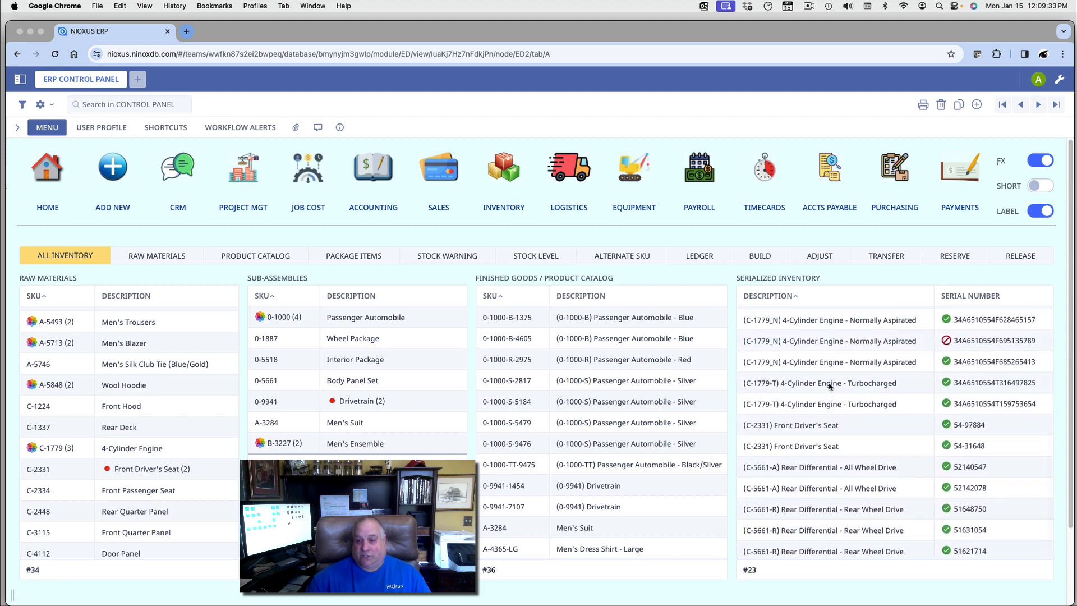
scroll(828, 383, "up", 10)
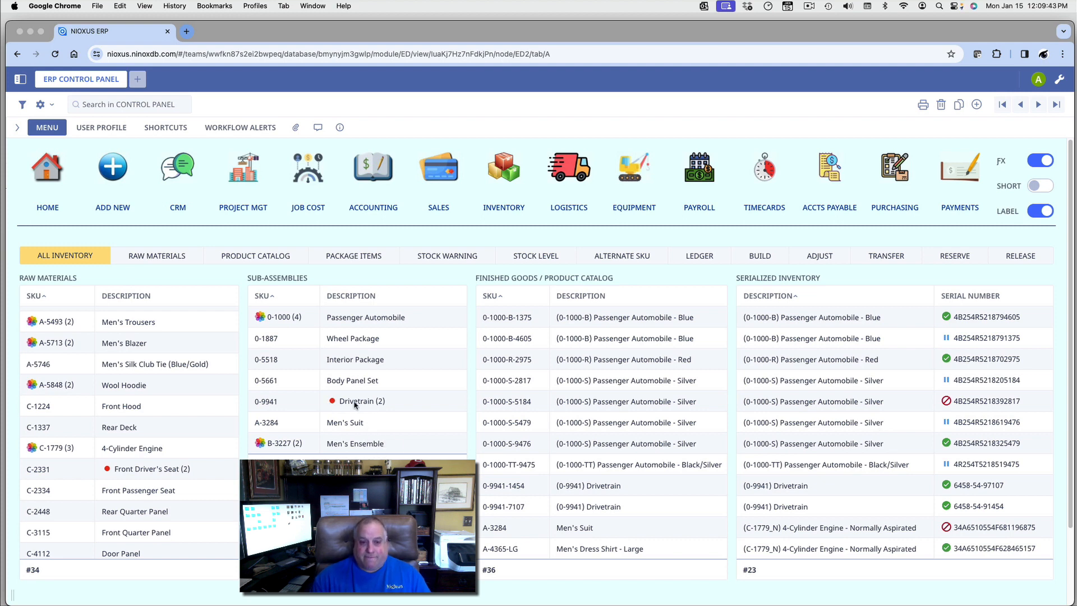
left_click(354, 402)
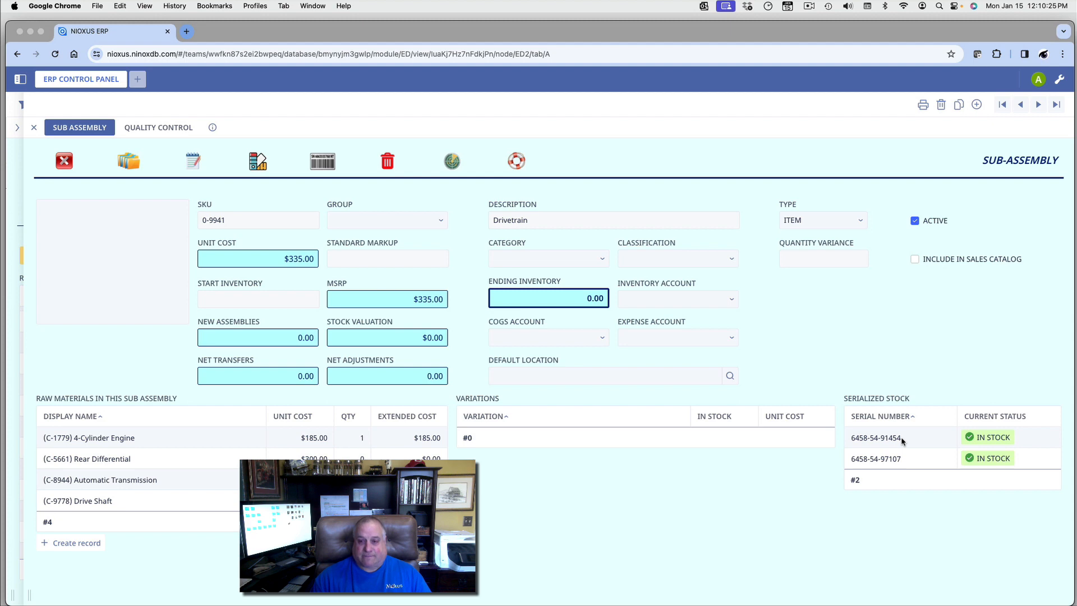
left_click(63, 161)
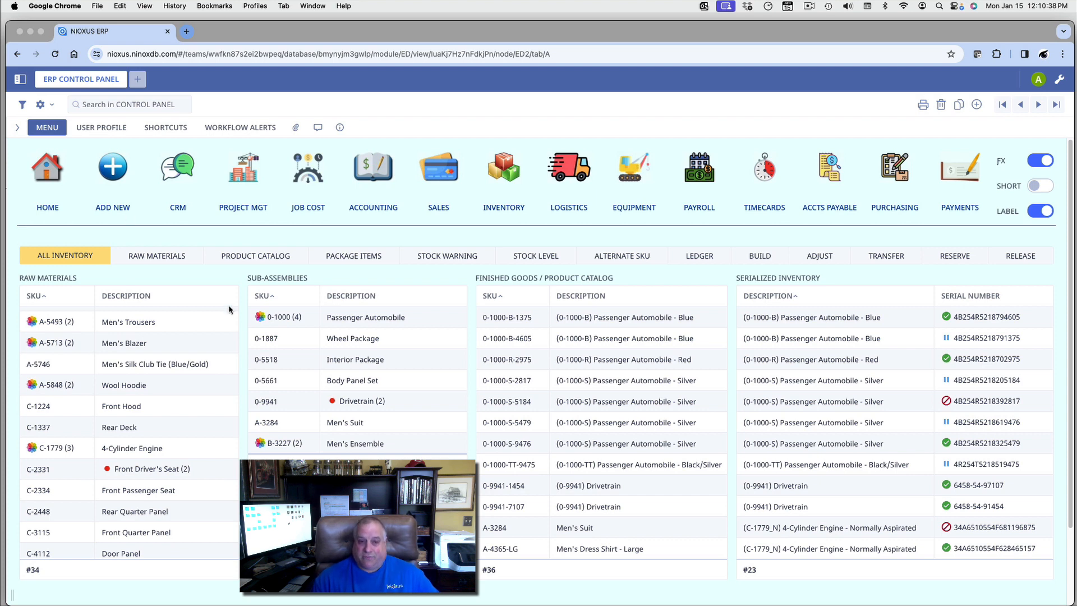
left_click(342, 403)
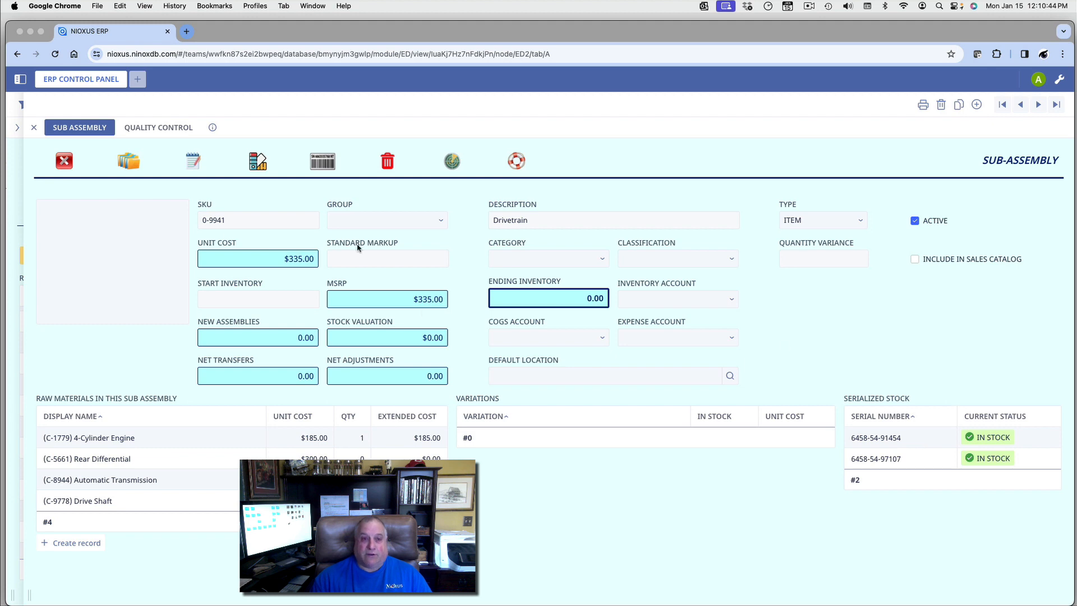
left_click(65, 162)
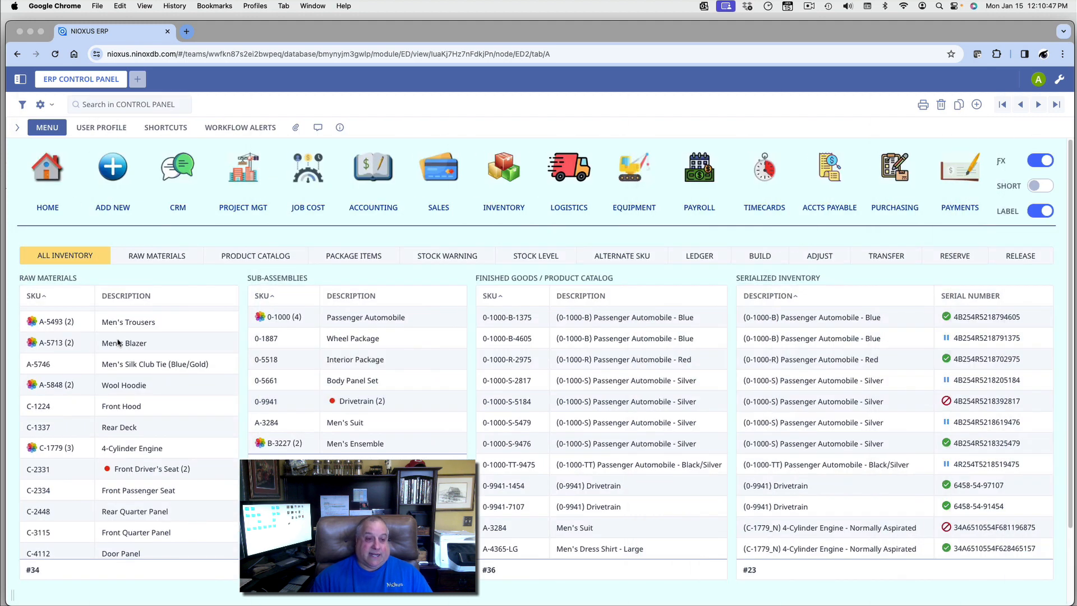
scroll(122, 370, "up", 1)
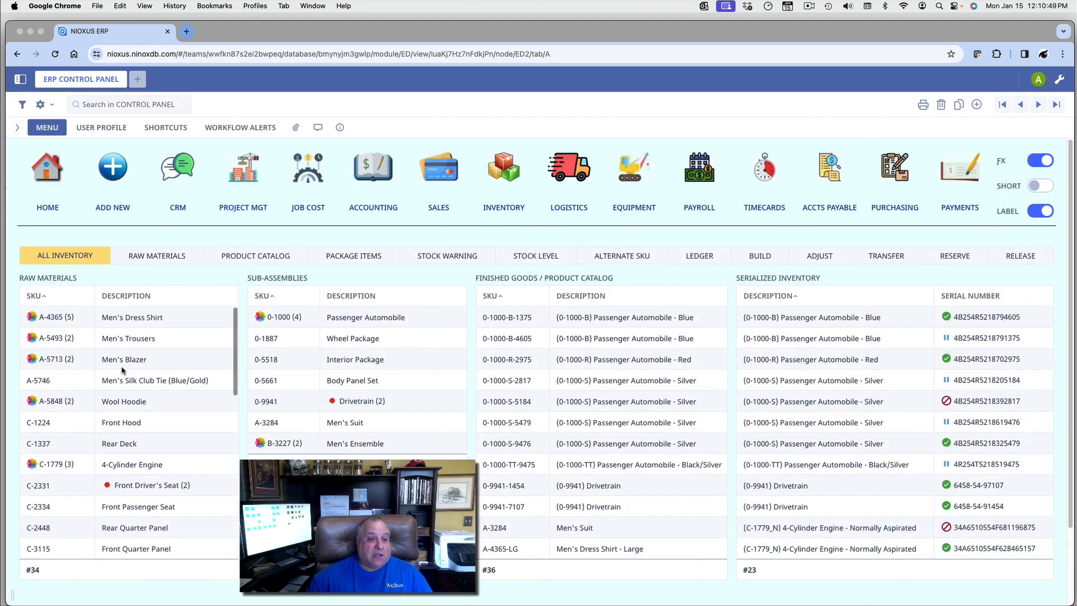
left_click(121, 320)
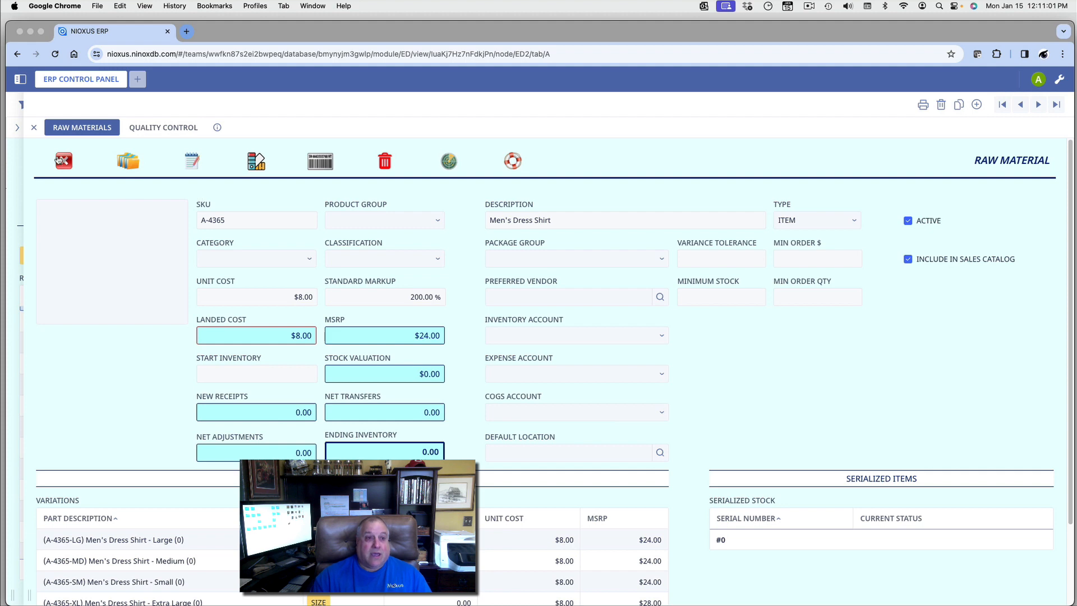
left_click(63, 162)
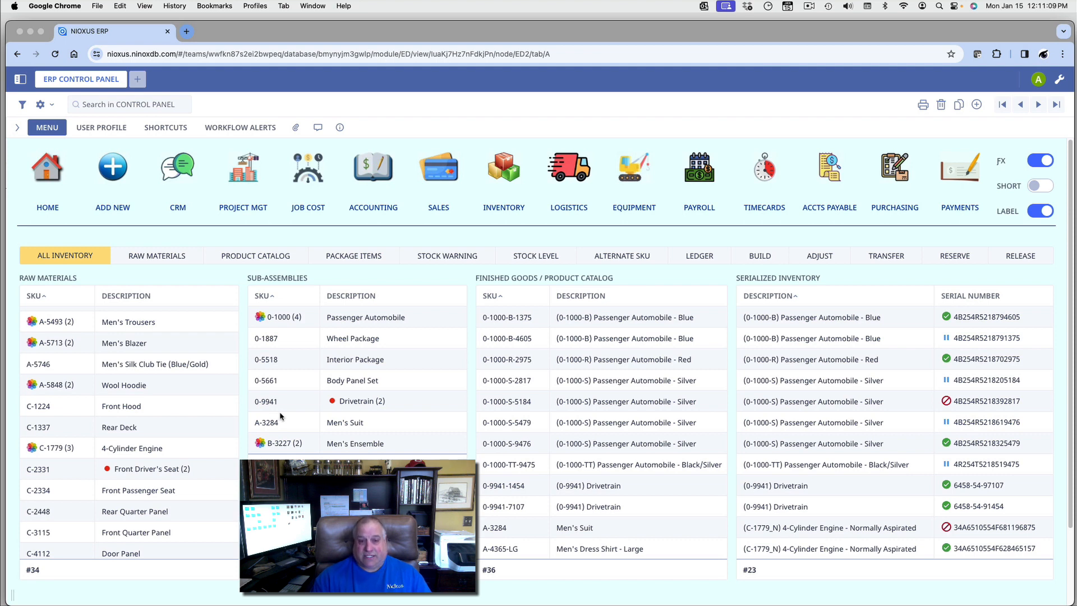
Step: Open the Passenger Automobile sub-assembly (SKU 0-1000) and highlight its description
left_click(355, 317)
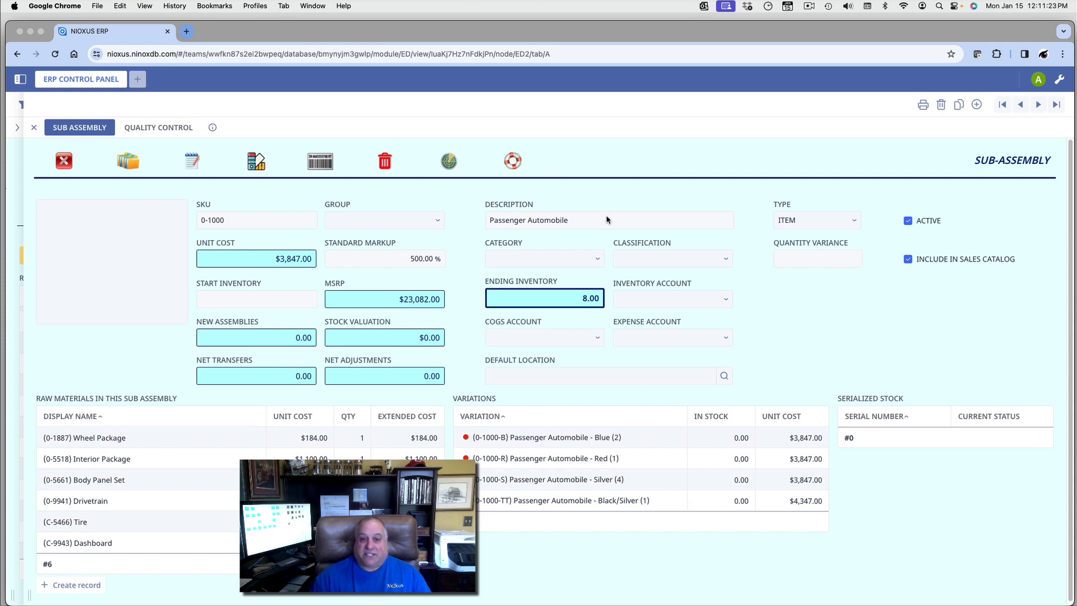
left_click_drag(584, 219, 485, 220)
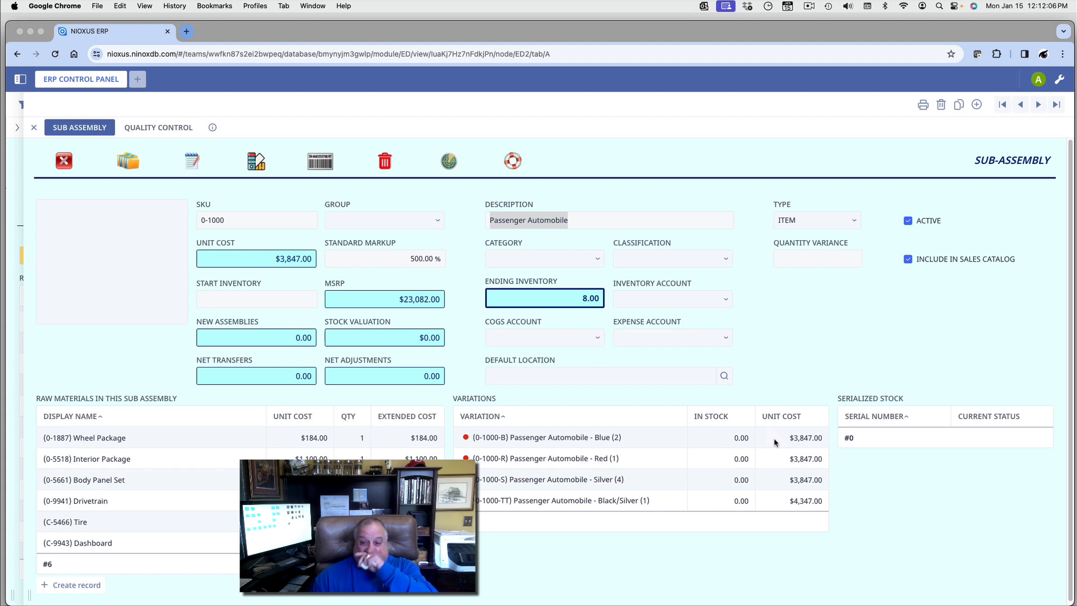
Step: Open the Blue variation (0-1000-B) and confirm creating a new serialized unit for it
left_click(596, 438)
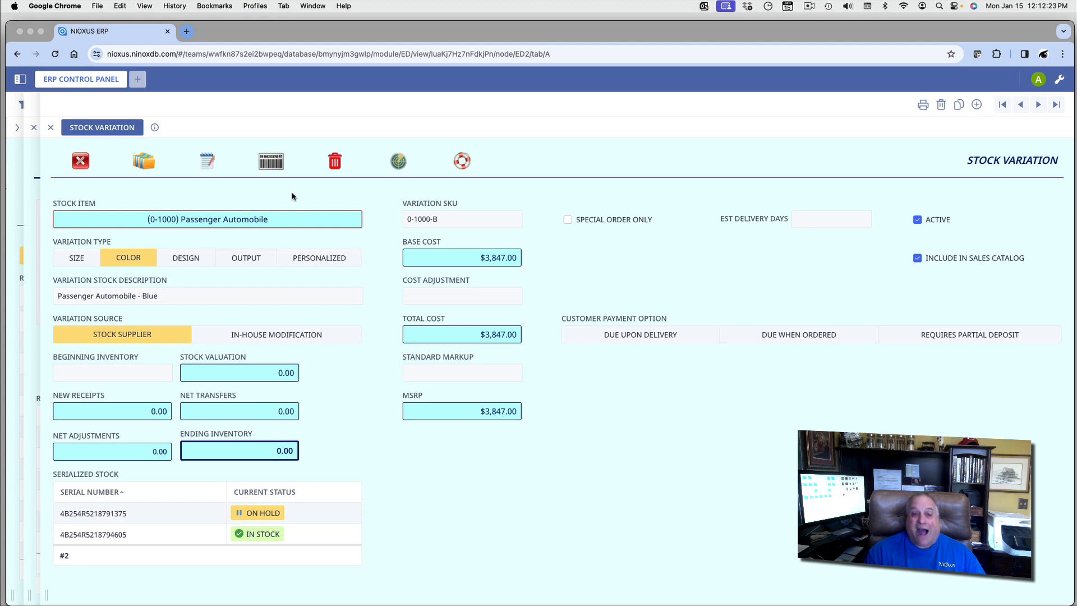
left_click(274, 162)
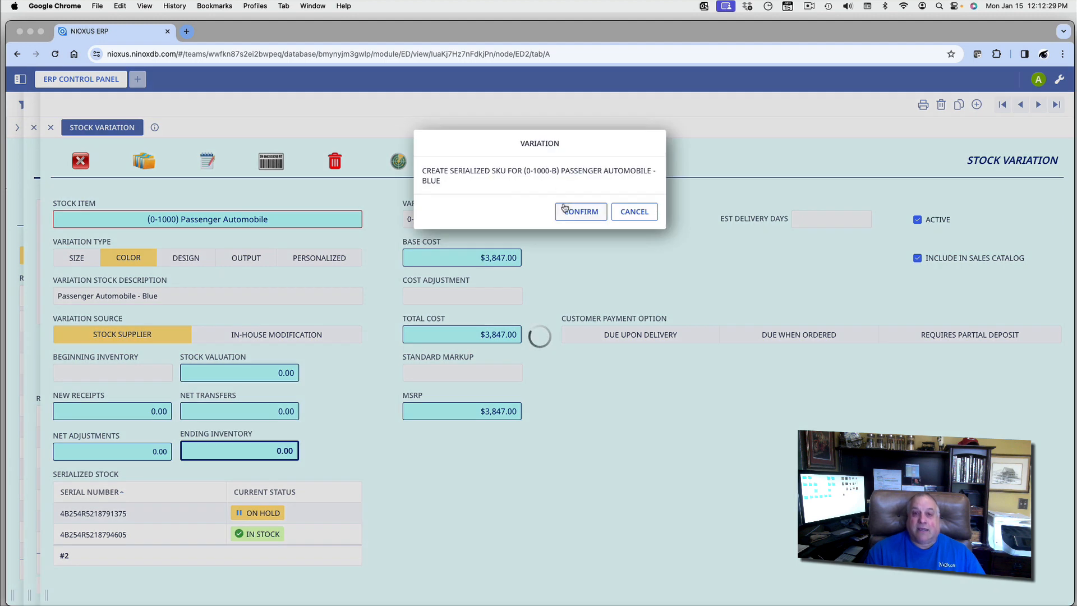
left_click(566, 210)
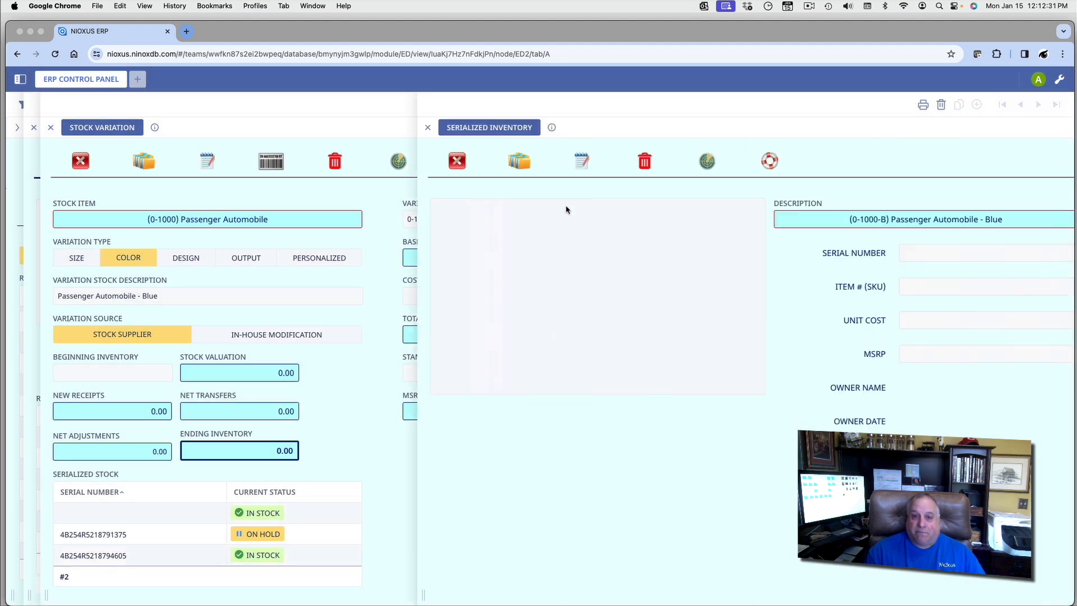
left_click(560, 252)
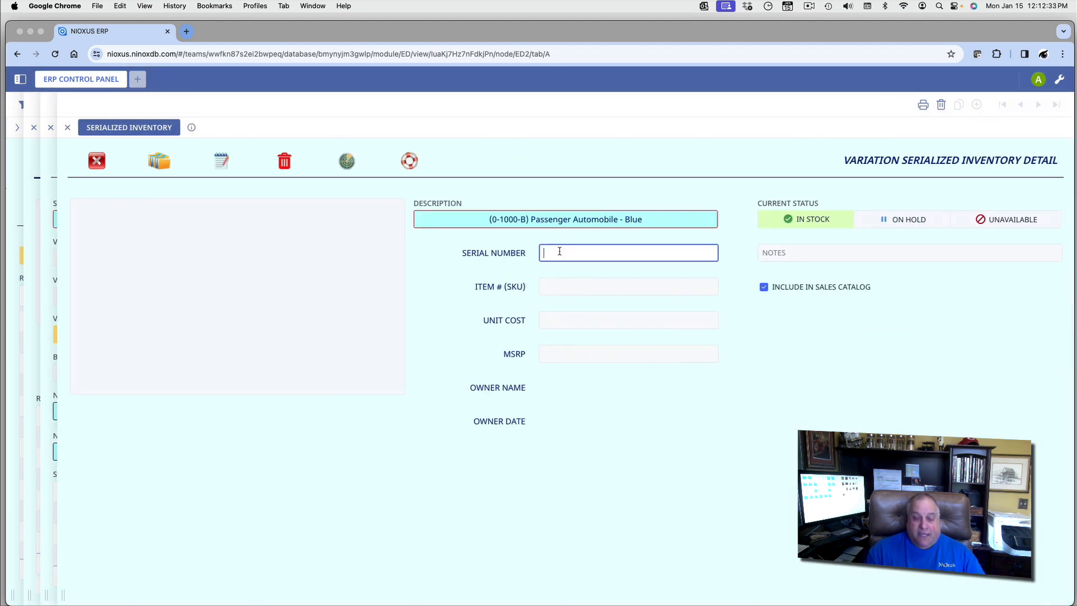
key("super+v")
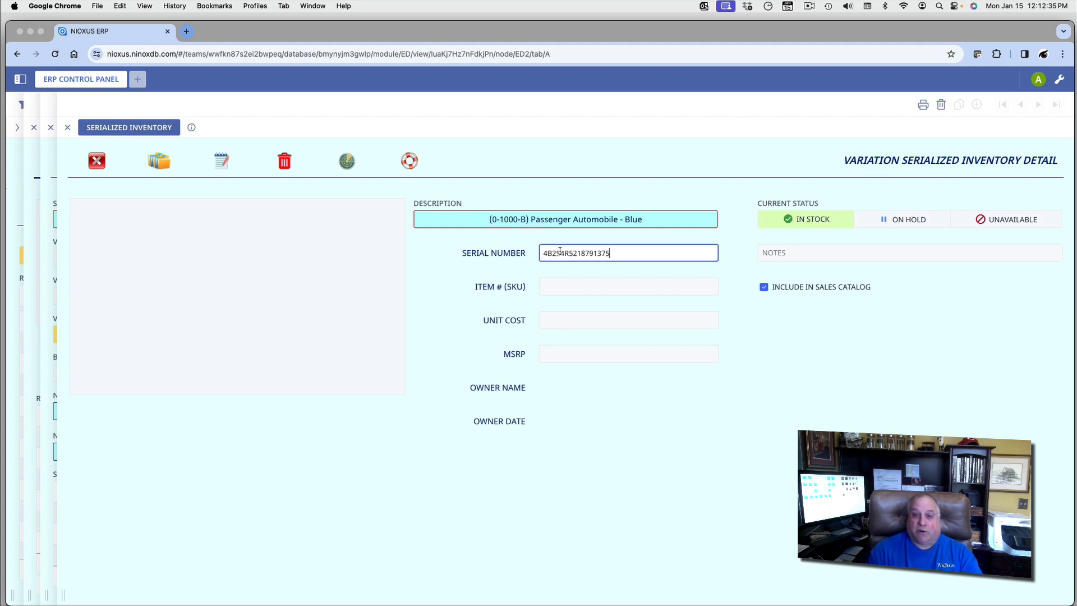
key("BackSpace")
key("BackSpace")
key("BackSpace")
key("BackSpace")
key("BackSpace")
type("54117")
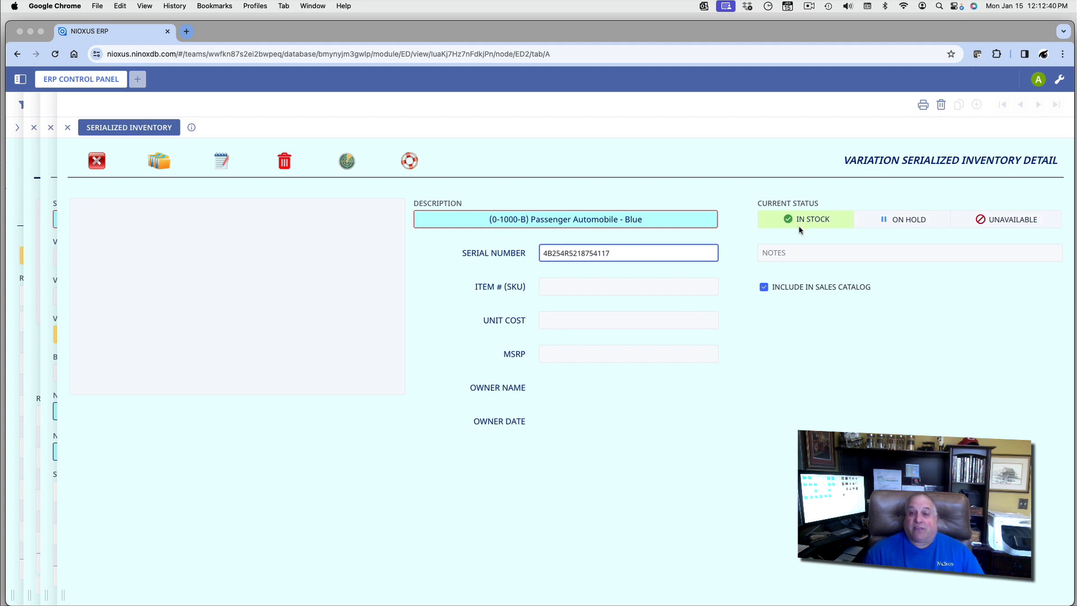
Step: Set the unit to In Stock, include it in the sales catalog, and close its record
left_click(887, 220)
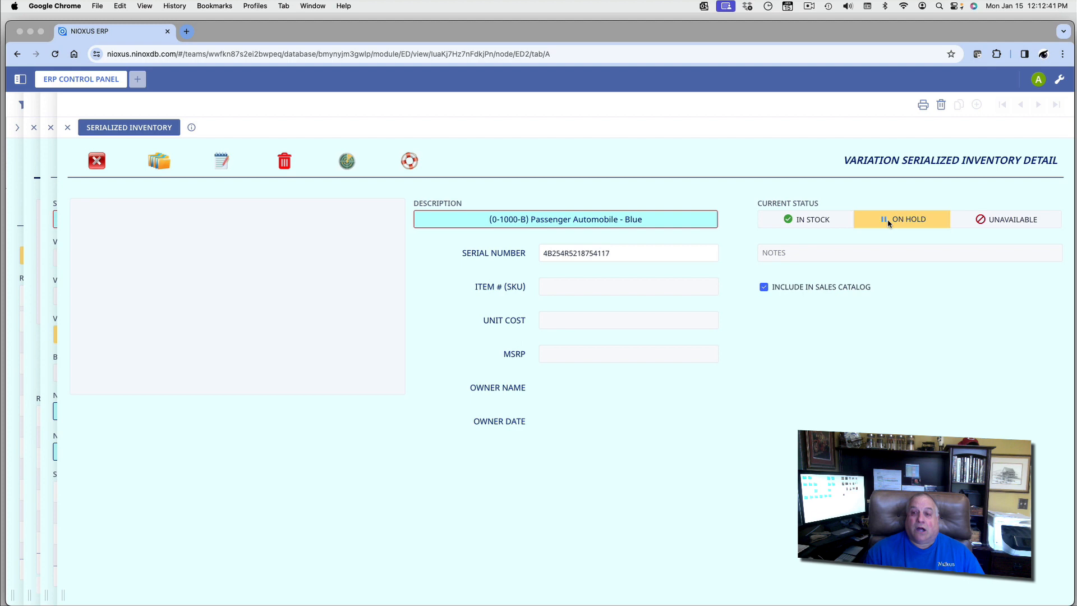
left_click(964, 226)
left_click(828, 224)
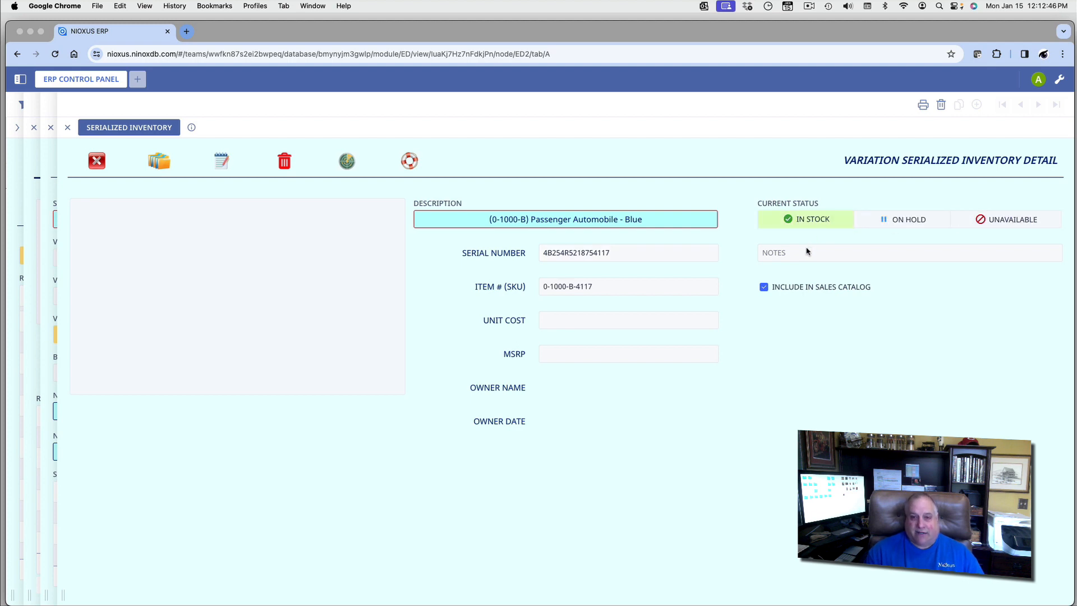
left_click(764, 288)
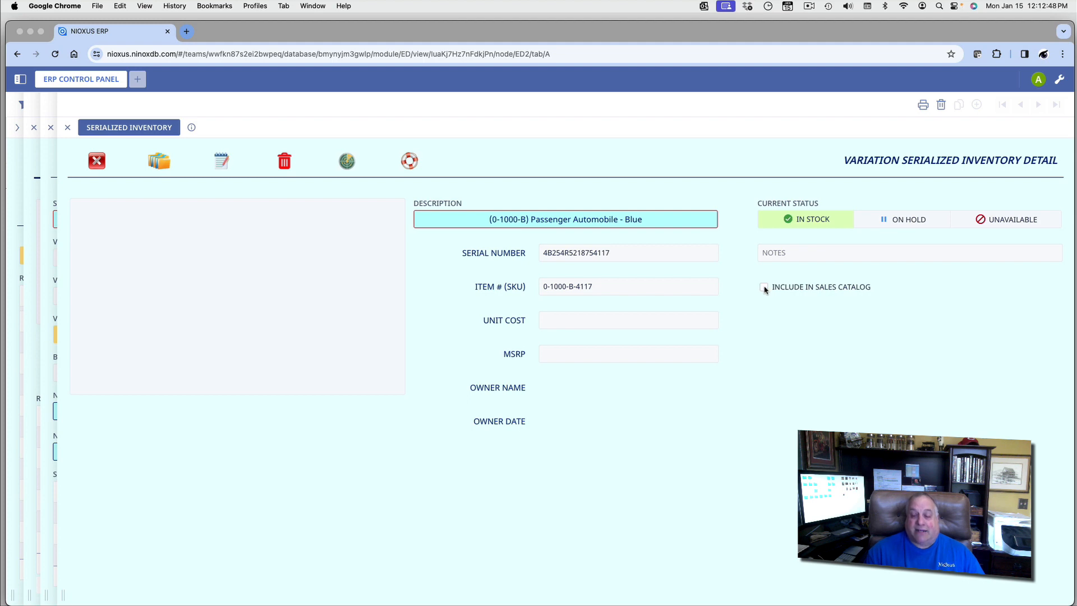
left_click(764, 287)
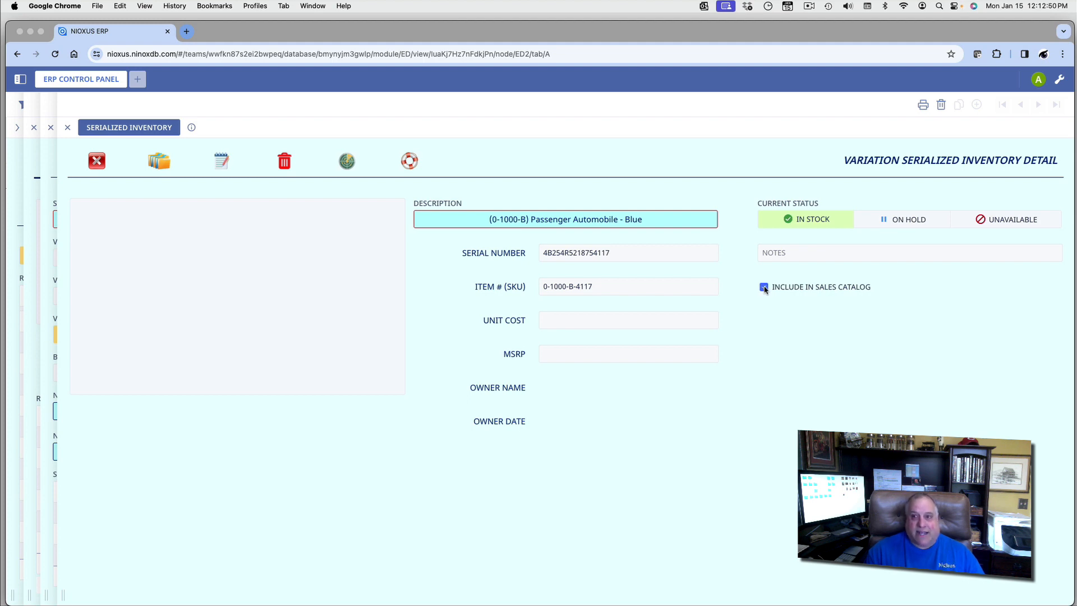
left_click(764, 288)
left_click(765, 287)
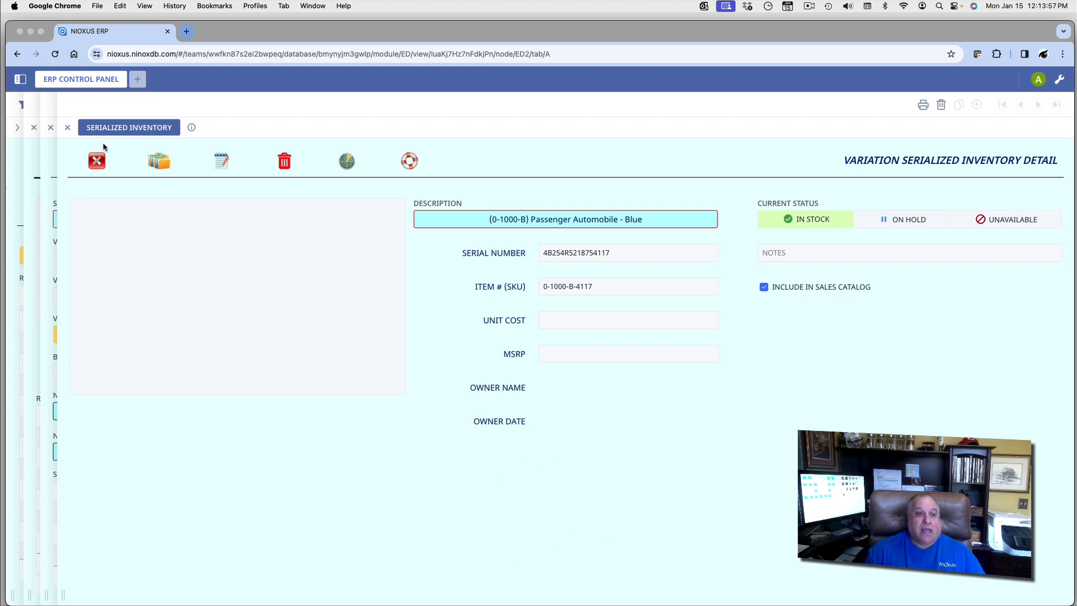
left_click(96, 162)
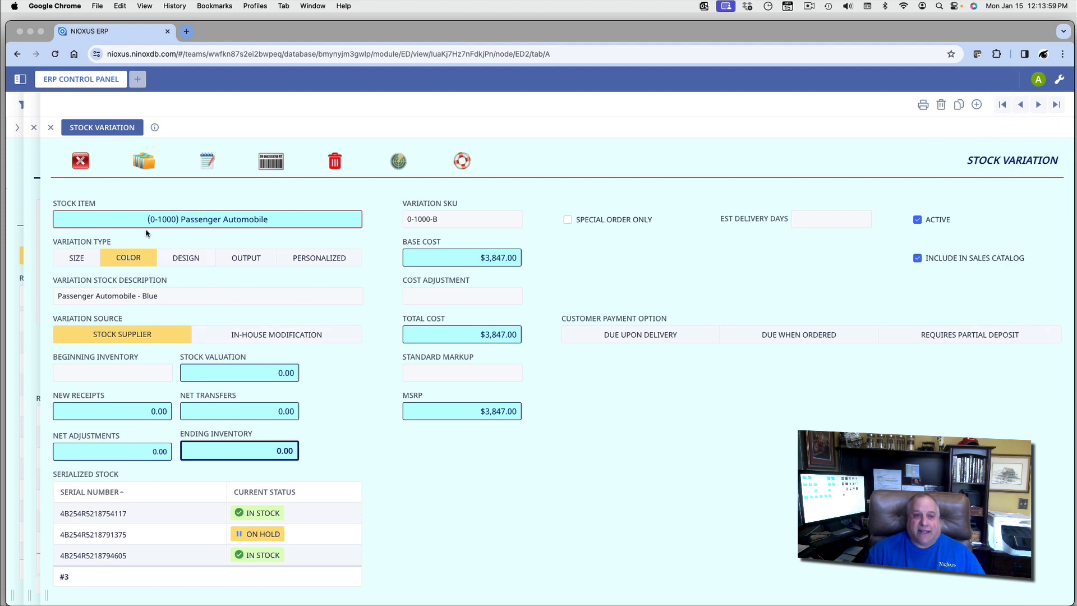
Step: Close the Blue stock variation form to return to All Inventory
left_click(82, 163)
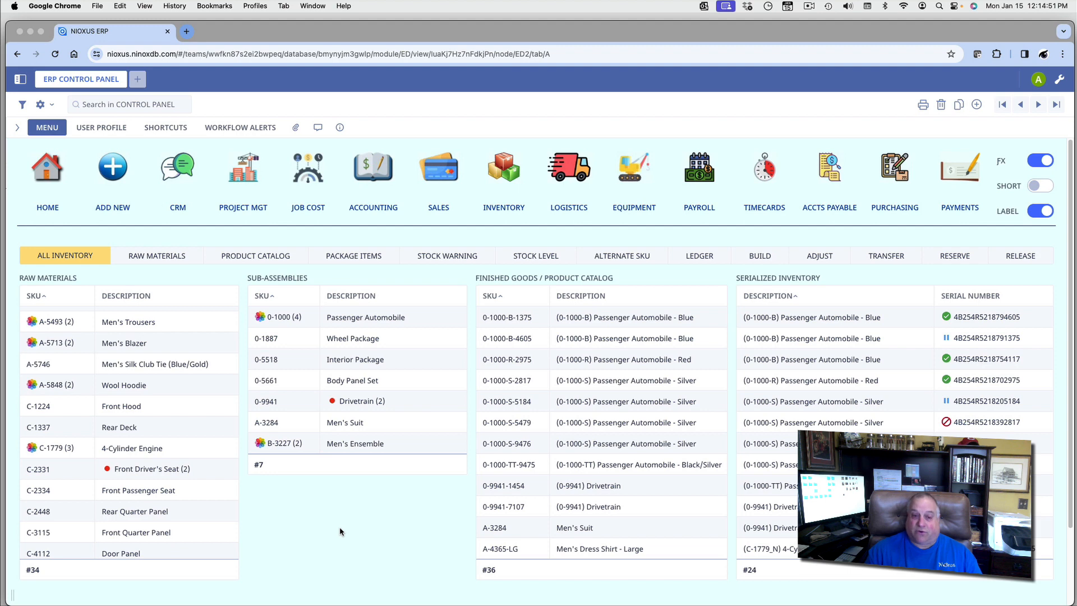
Step: Open the 0-9941 Drivetrain sub-assembly record
left_click(354, 404)
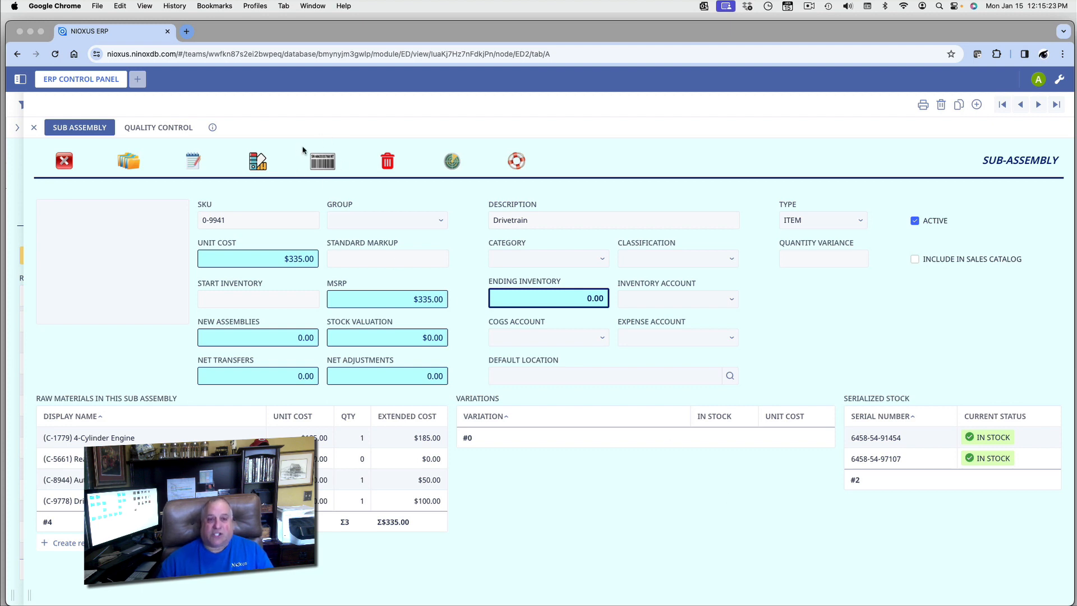
Step: Start a serialized SKU for the Drivetrain and confirm the Variation dialog
left_click(318, 163)
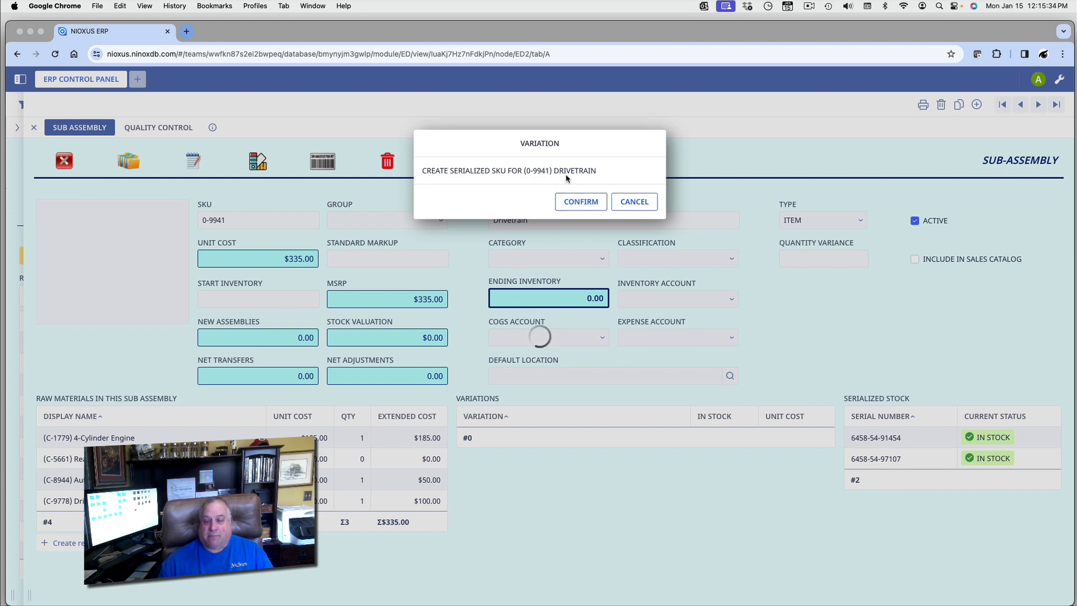
left_click(571, 202)
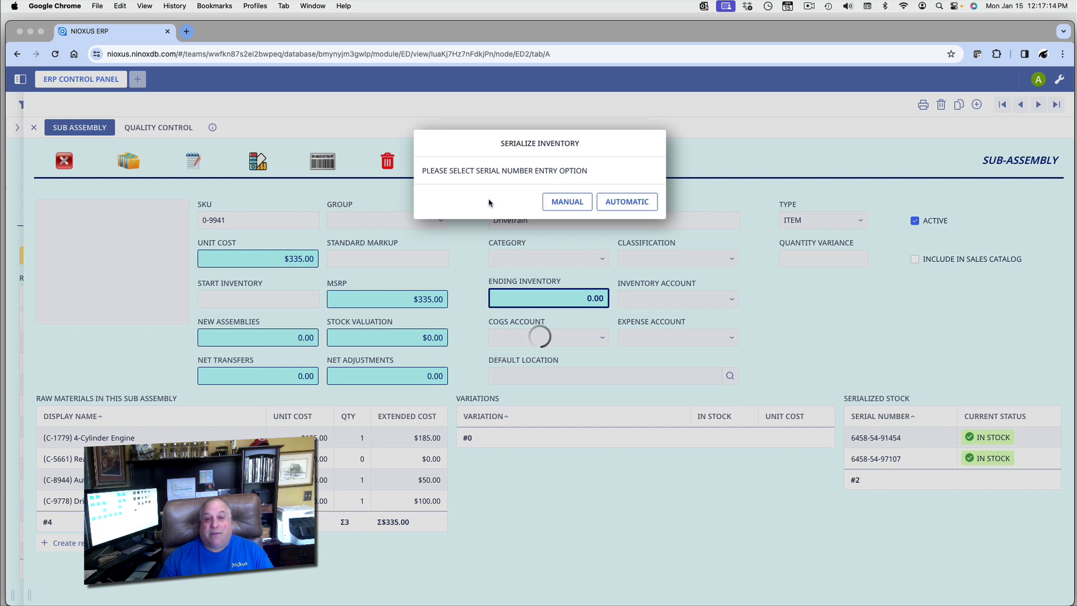
Step: Choose manual serial entry, then close the empty Drivetrain serial record and sub-assembly
left_click(555, 205)
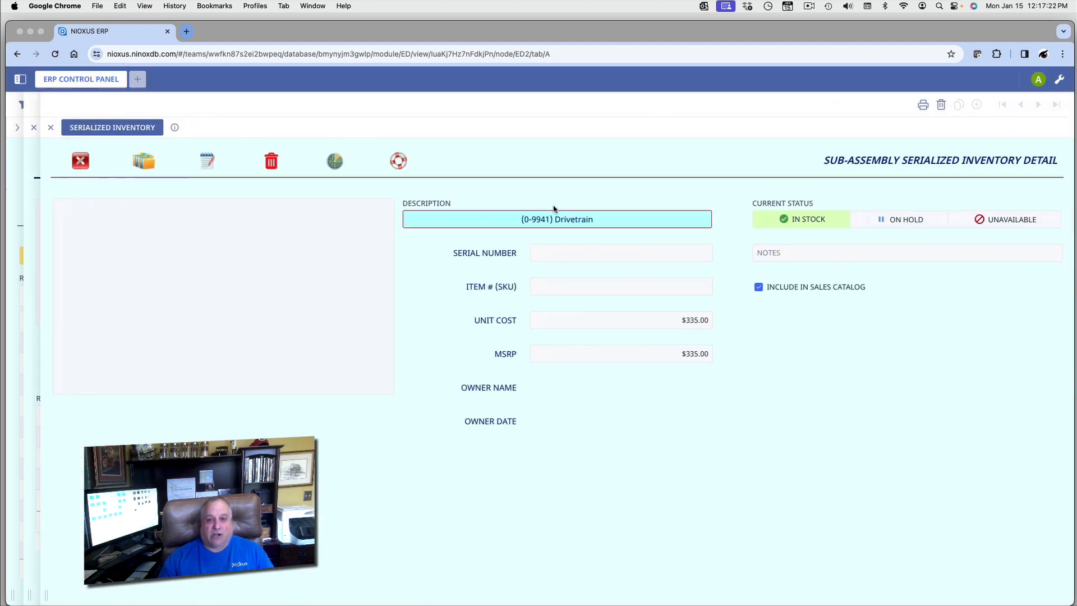
left_click(68, 162)
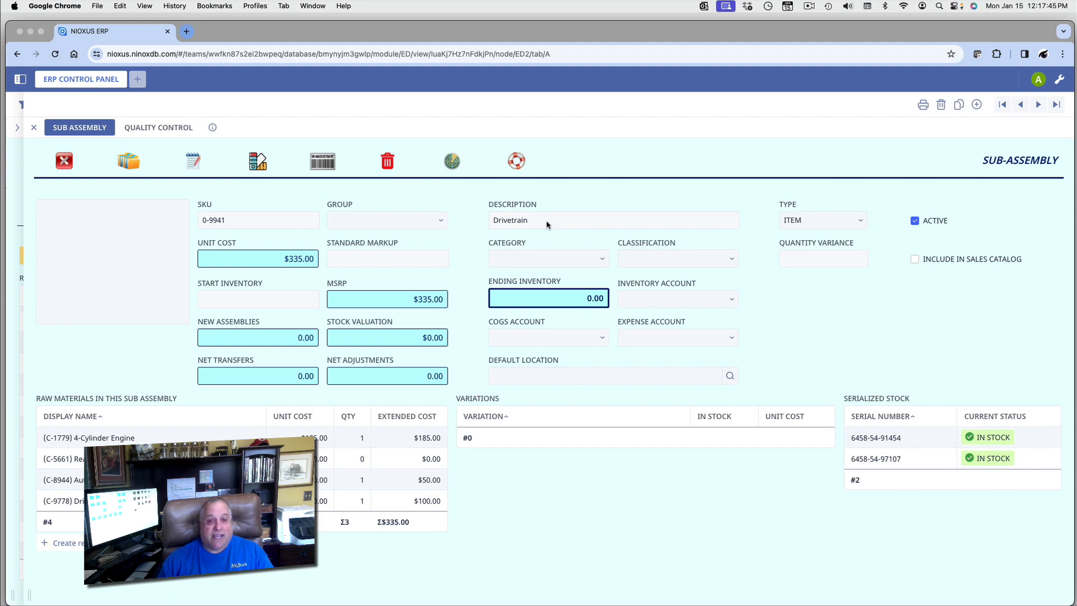
left_click(64, 161)
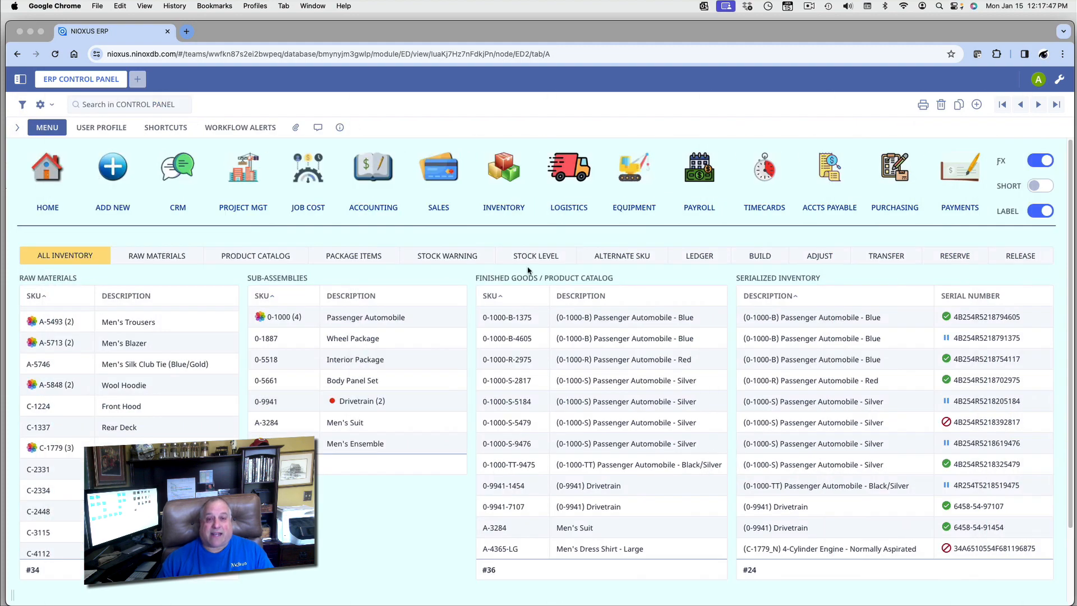
Step: Open Passenger Automobile (0-1000) and its Silver variation (0-1000-S)
left_click(363, 317)
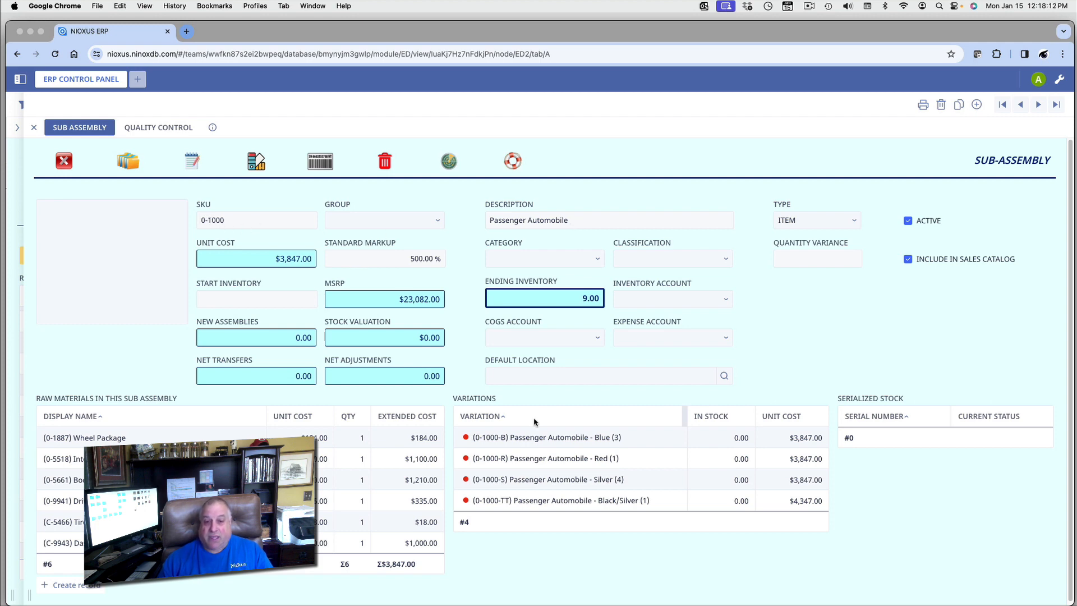
left_click(550, 480)
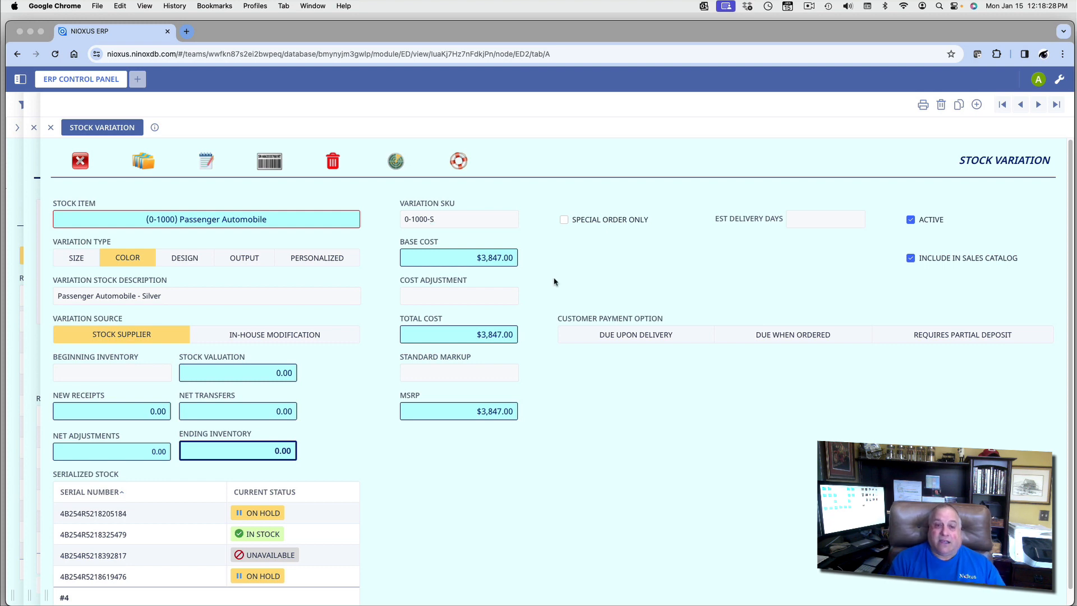
key("Down")
key("Down")
key("Down")
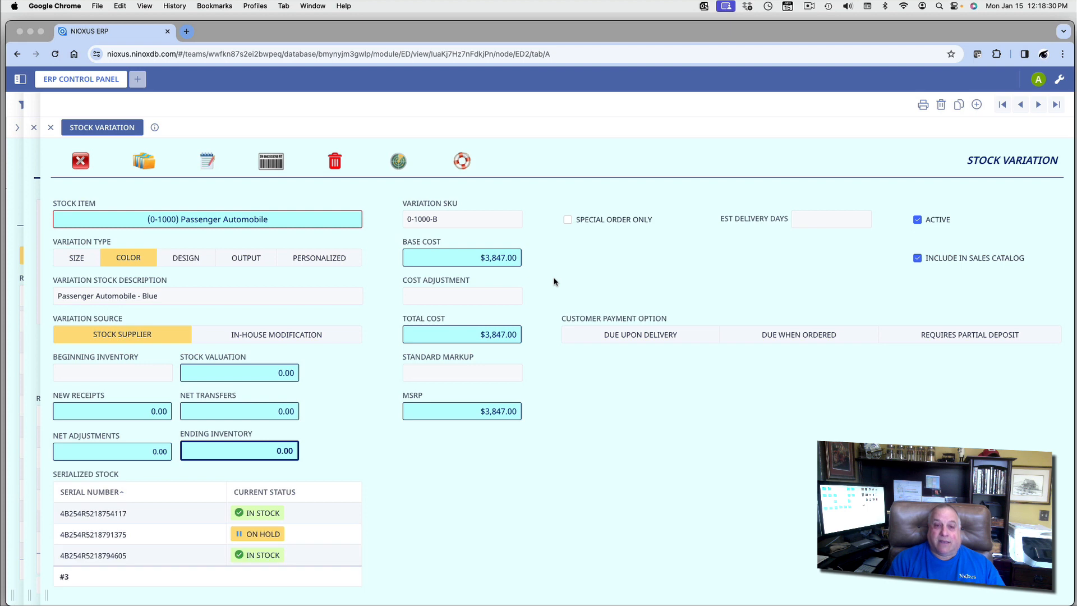
key("Down")
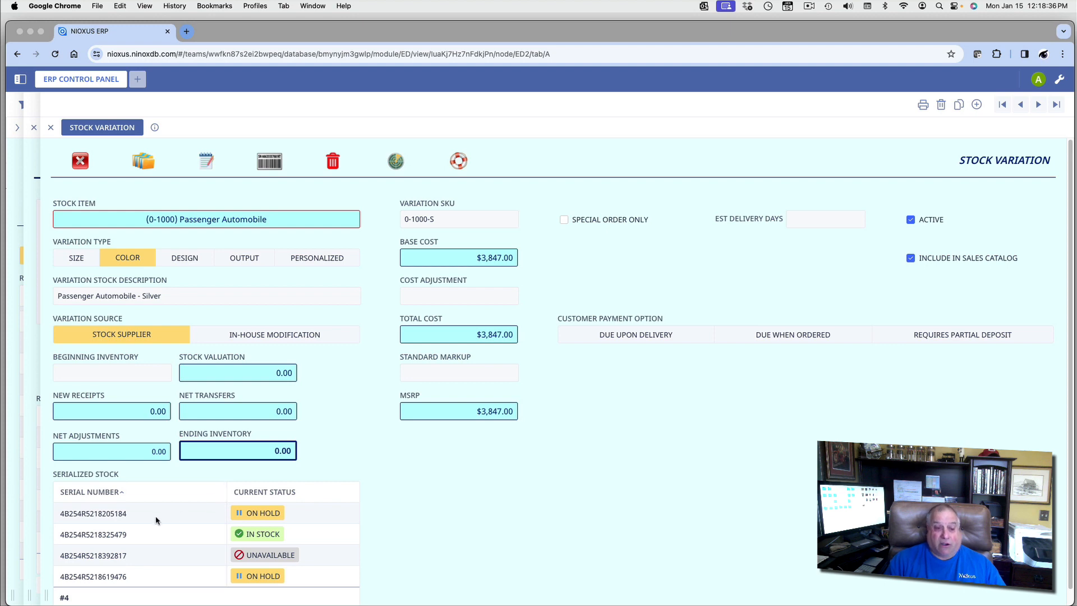
left_click(122, 513)
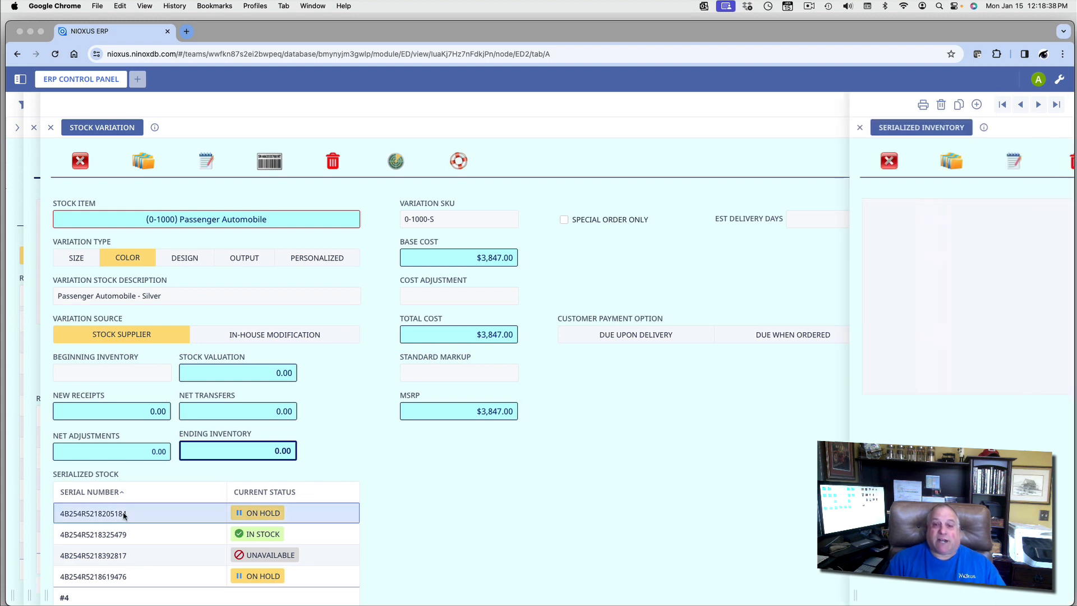
left_click(590, 253)
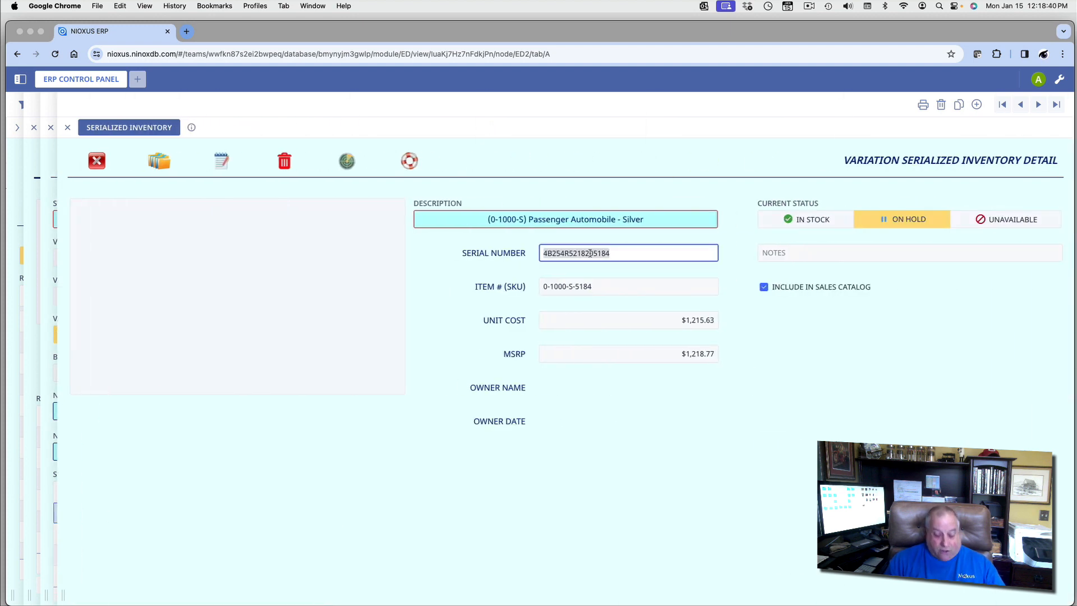
left_click(571, 517)
left_click(96, 162)
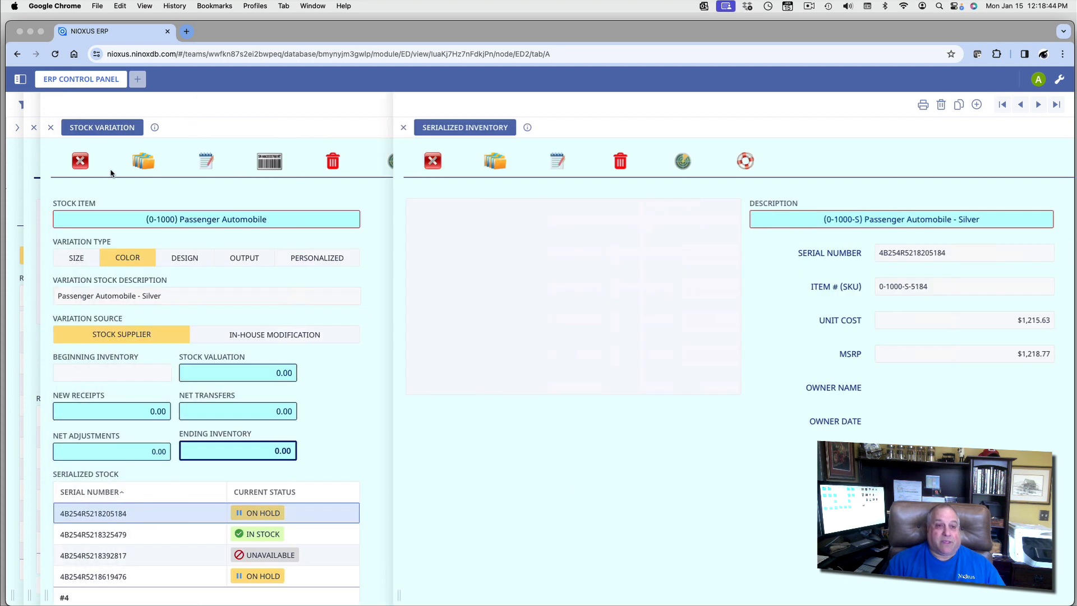
left_click(275, 163)
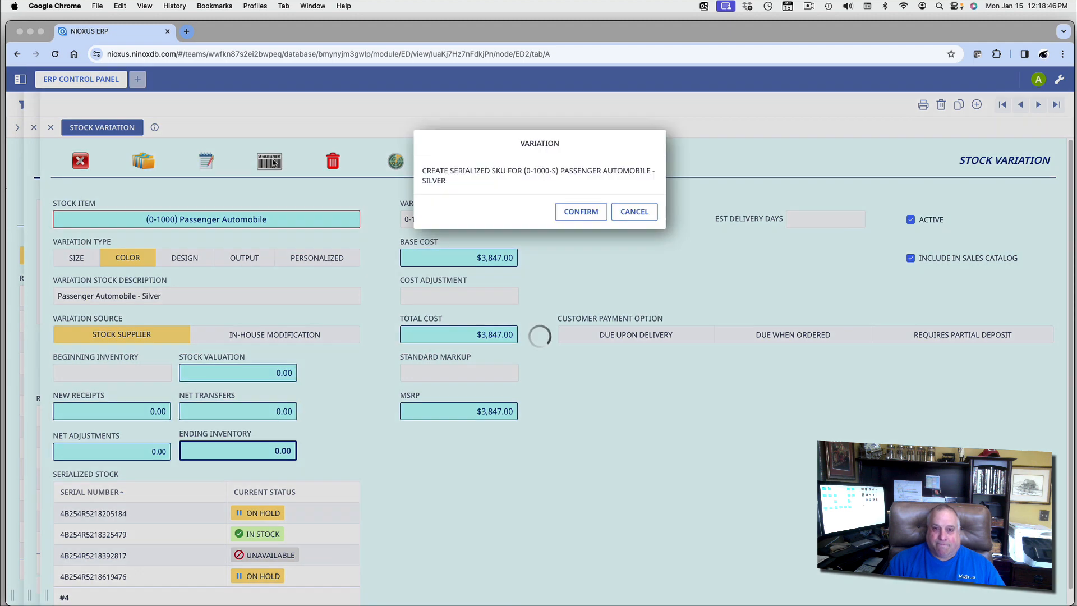
left_click(579, 213)
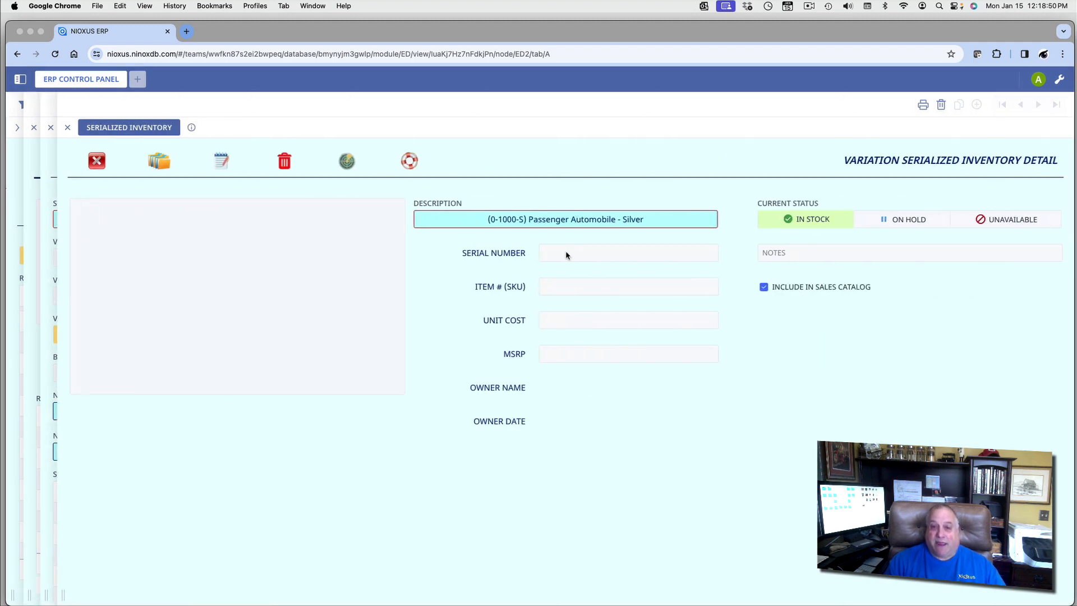
left_click(566, 252)
key("super+v")
key("Return")
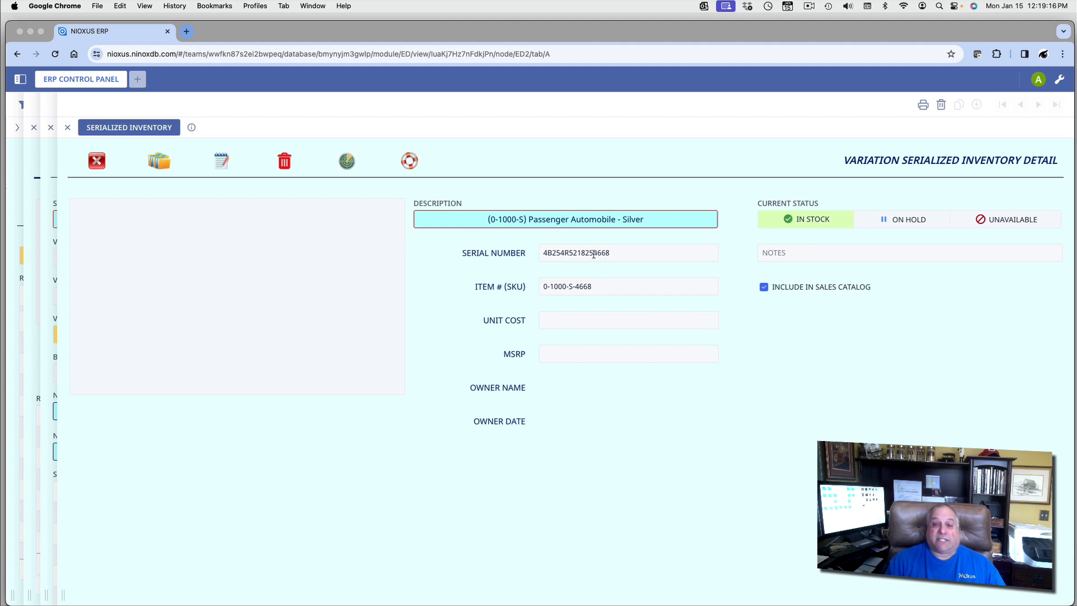
left_click(613, 253)
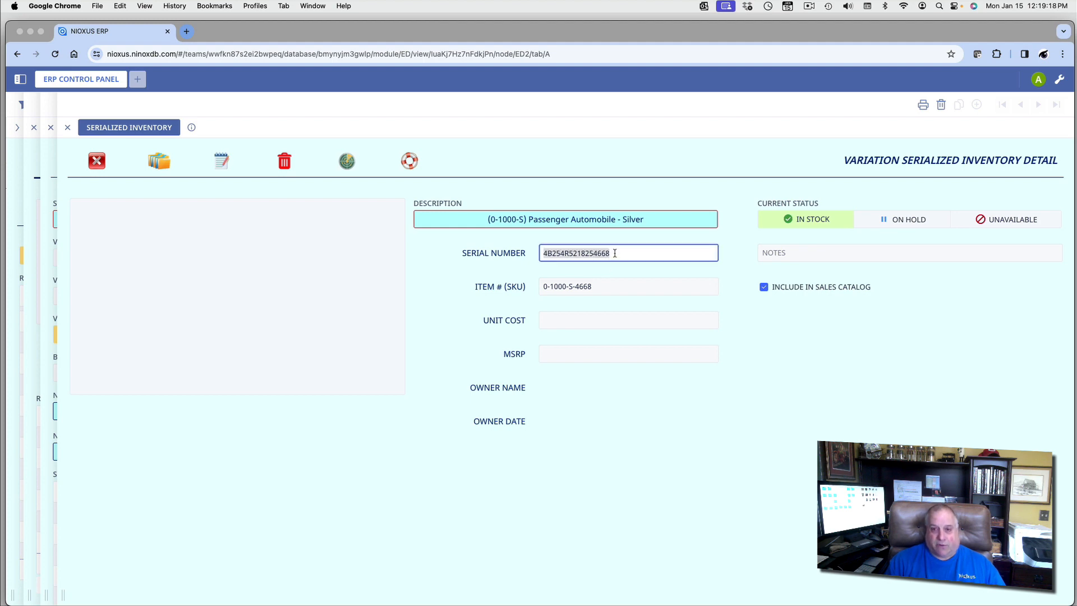
left_click(617, 271)
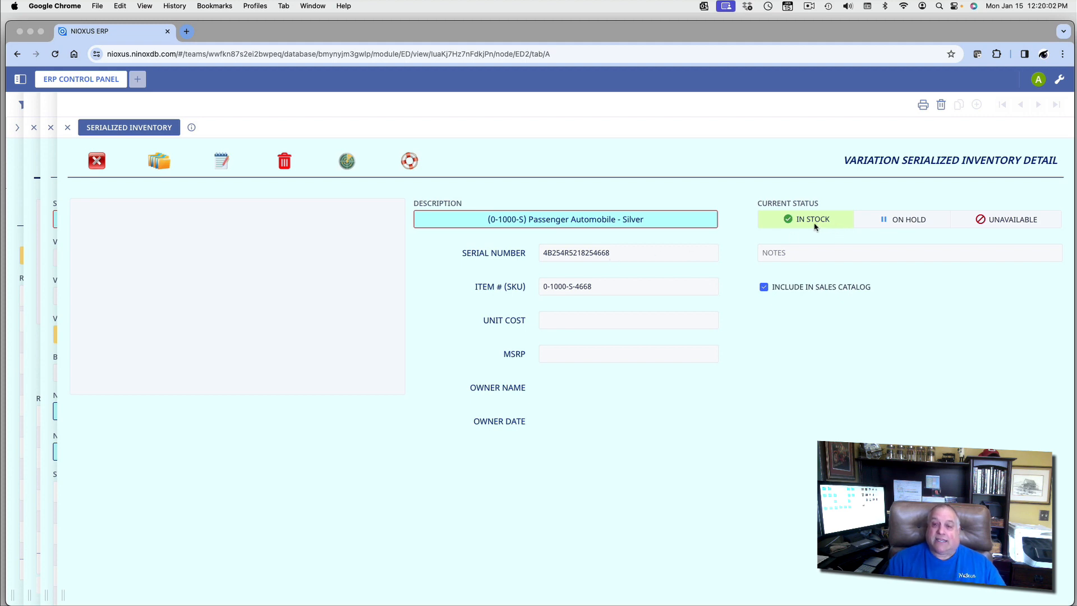
left_click(887, 219)
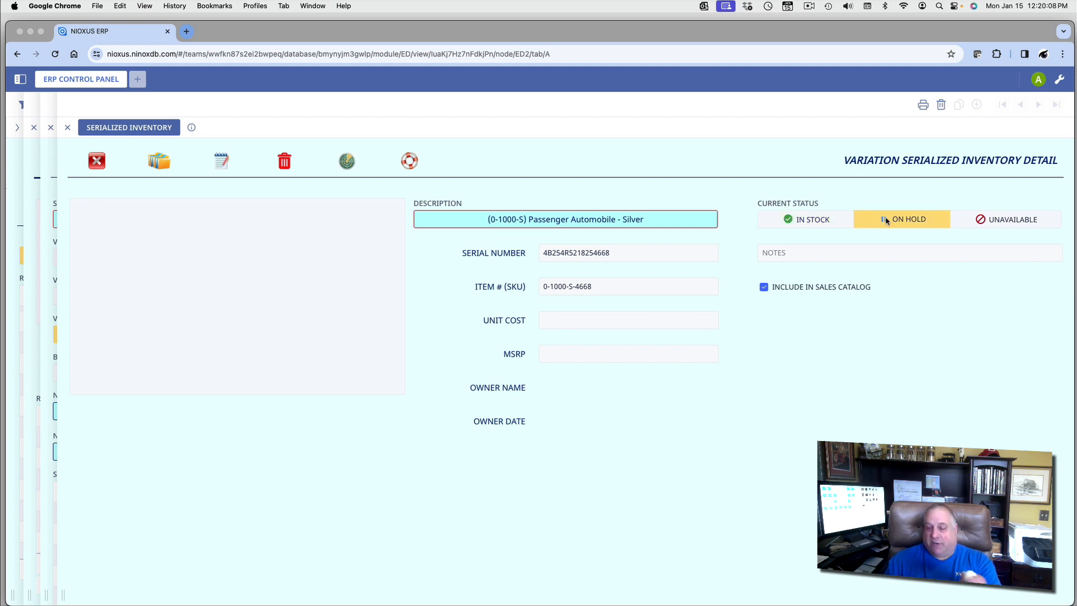
left_click(972, 220)
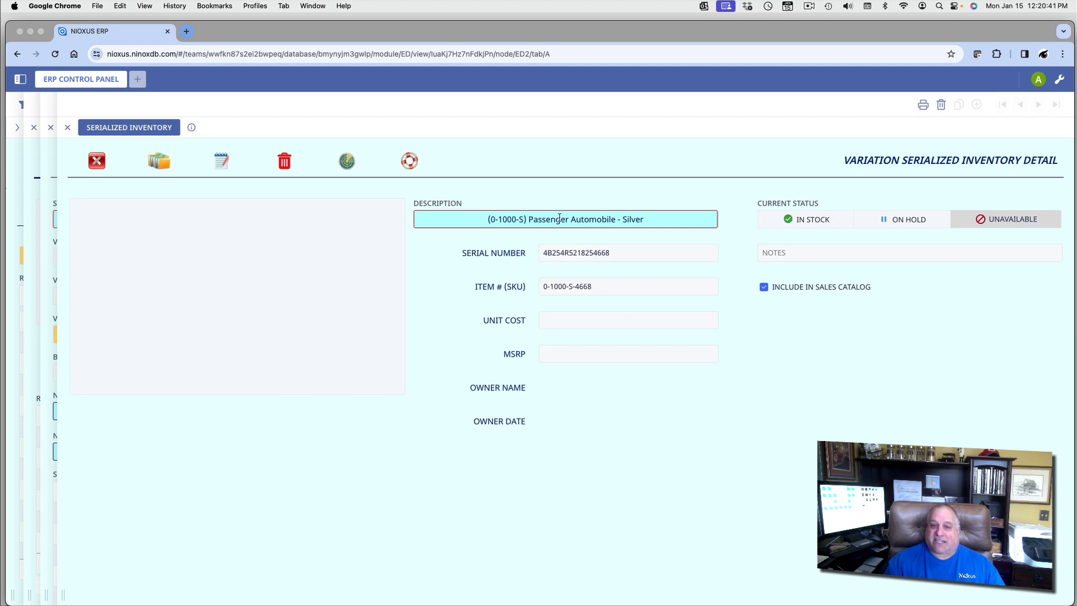
left_click_drag(608, 253, 537, 255)
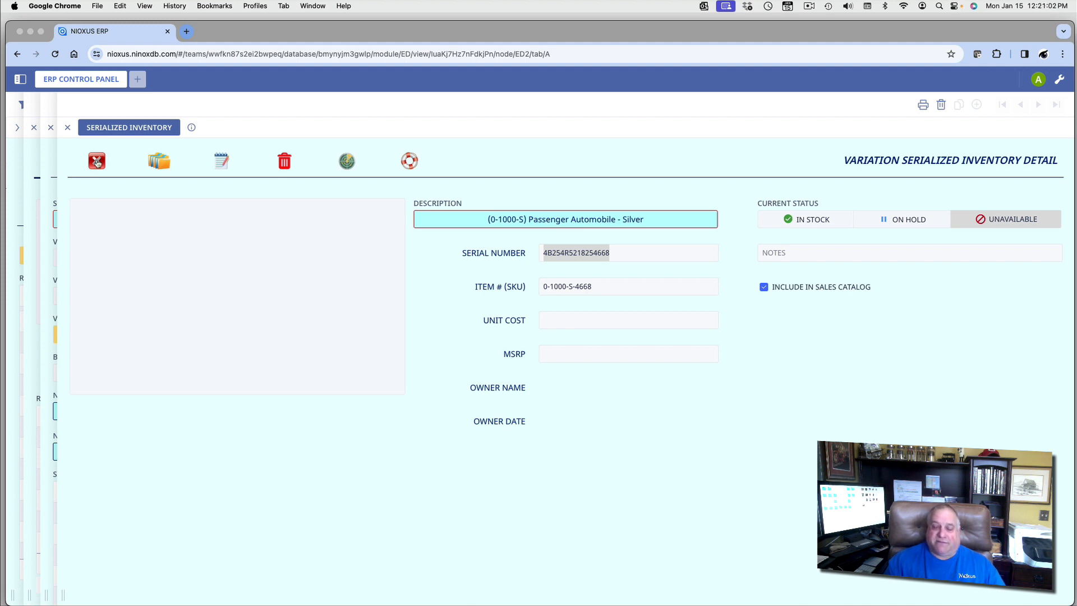
Step: Close the Unavailable Silver unit's record to return to the Stock Variation form
left_click(97, 162)
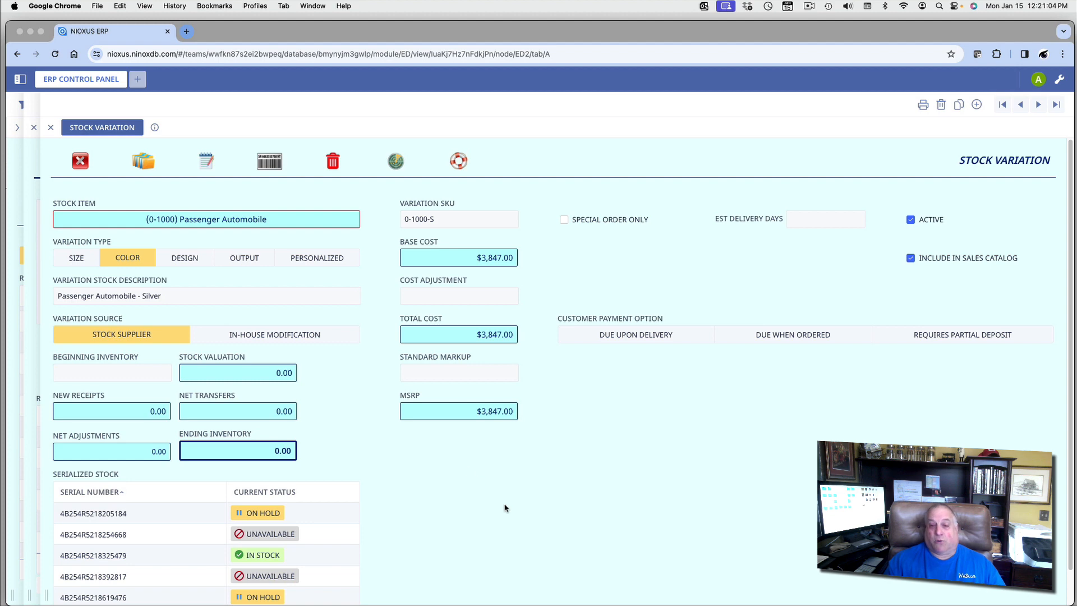